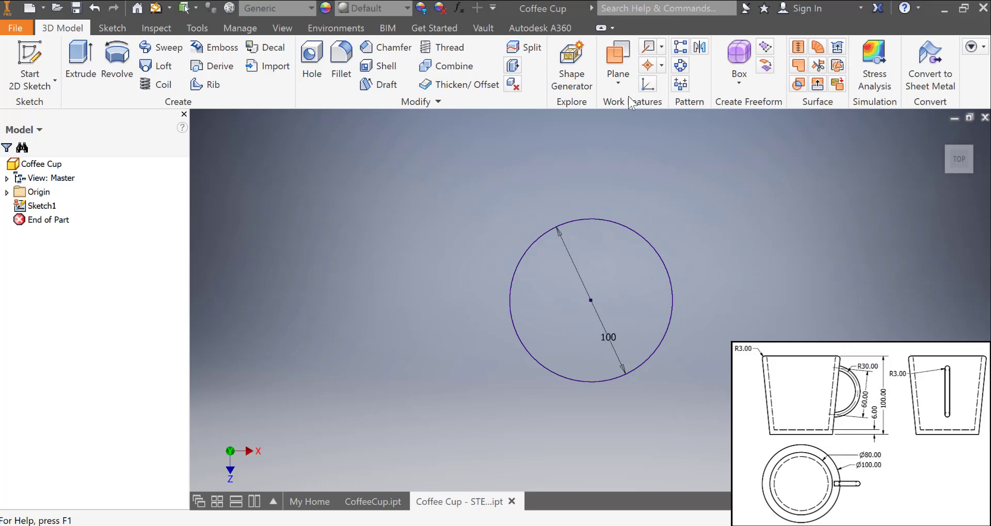
Step: Create a work plane offset -100 mm from the XZ origin plane
{"action": "left_click", "coordinate": [620, 83]}
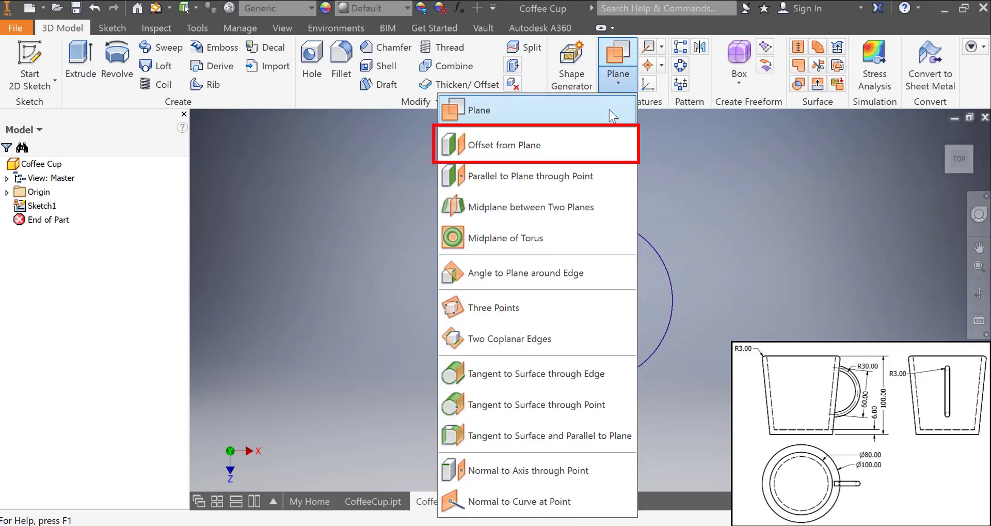
{"action": "left_click", "coordinate": [578, 145]}
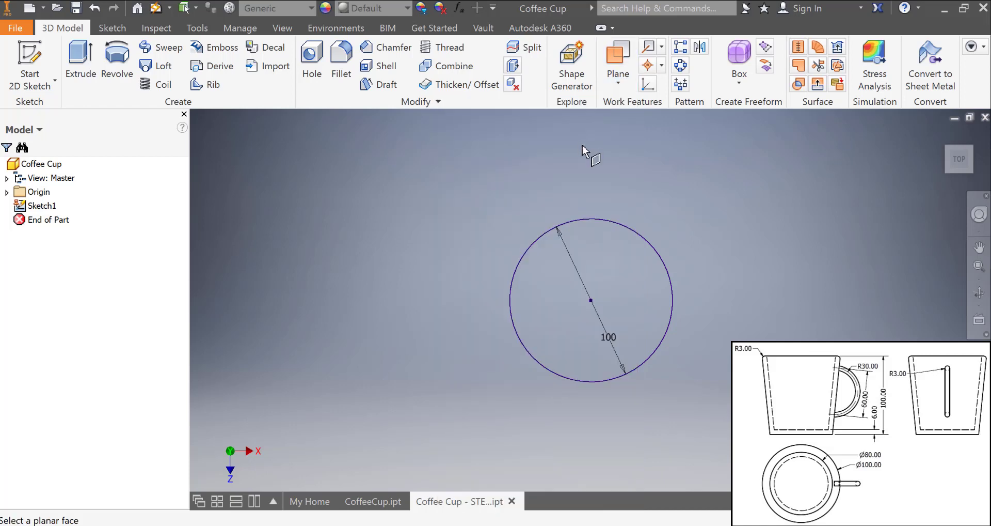
{"action": "left_click", "coordinate": [7, 192]}
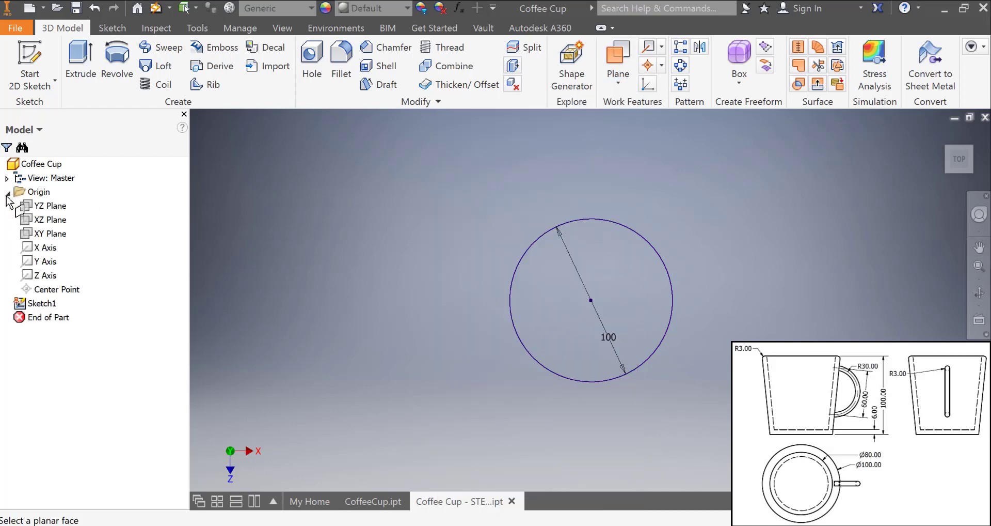
{"action": "left_click", "coordinate": [46, 219]}
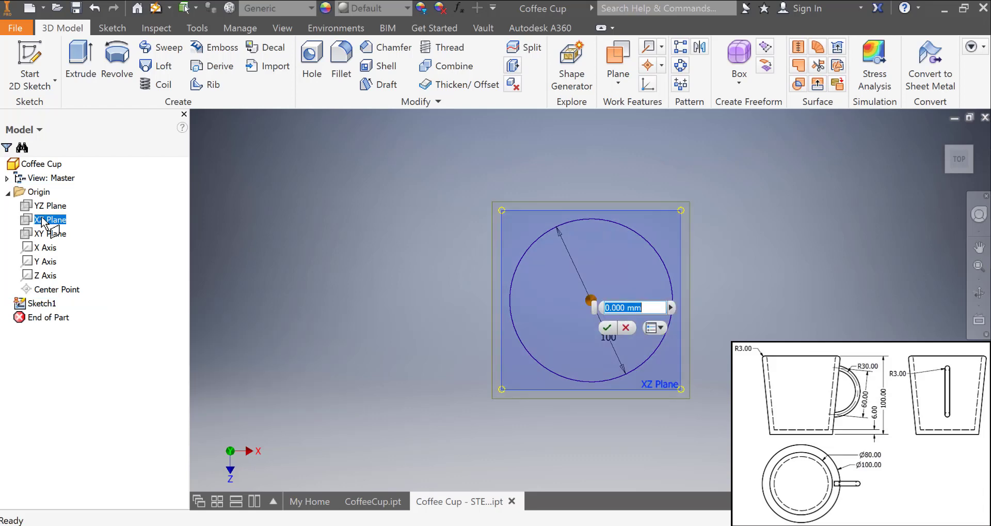
{"action": "left_click", "coordinate": [960, 176]}
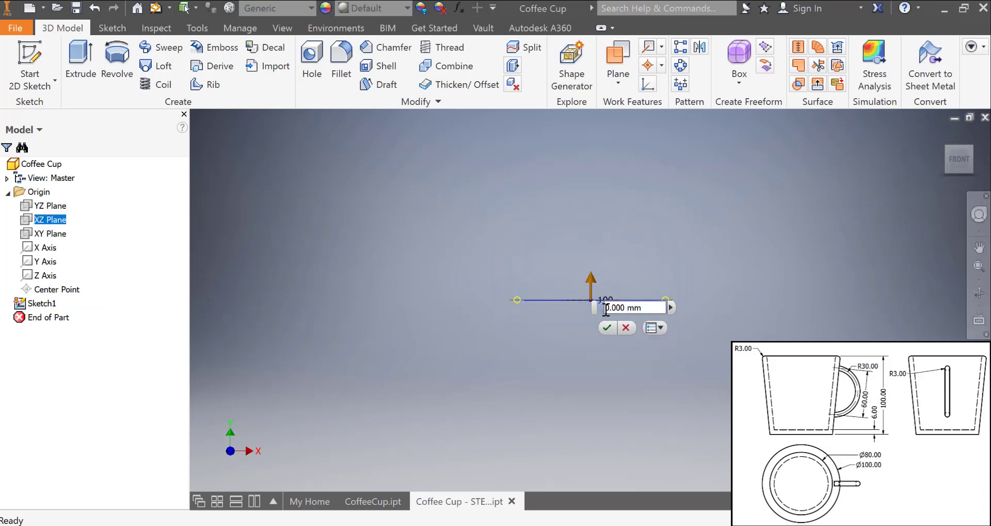
{"action": "left_click_drag", "start_coordinate": [640, 305], "coordinate": [570, 305]}
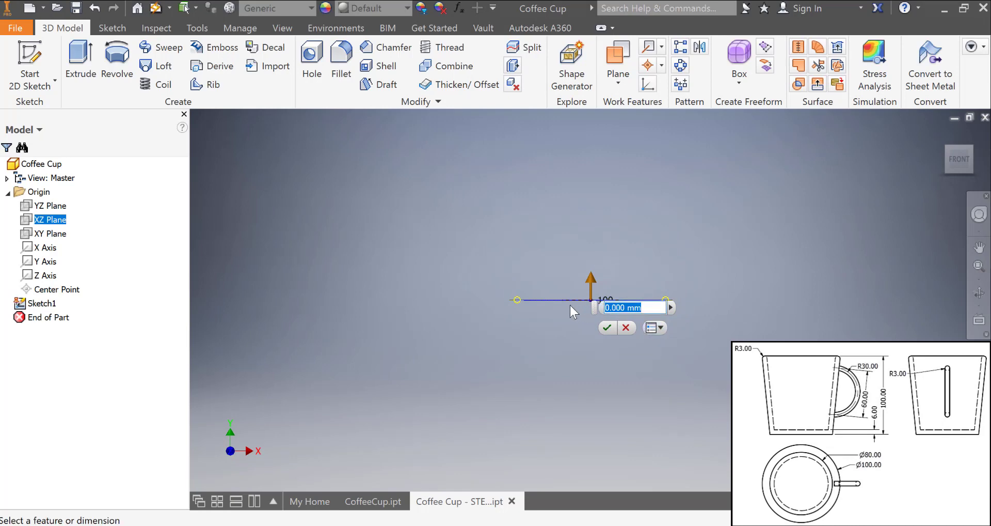
{"action": "key", "text": "BackSpace"}
{"action": "type", "text": "-"}
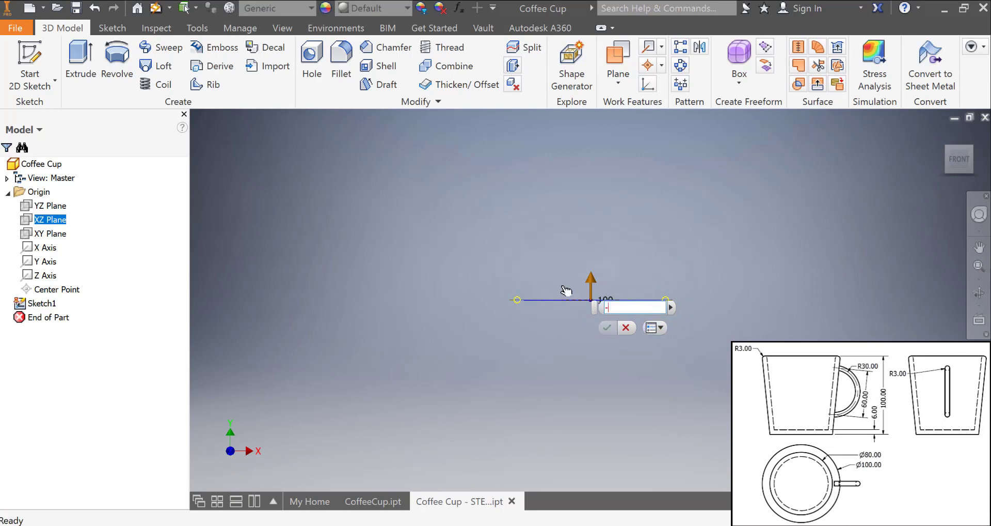
{"action": "type", "text": "100"}
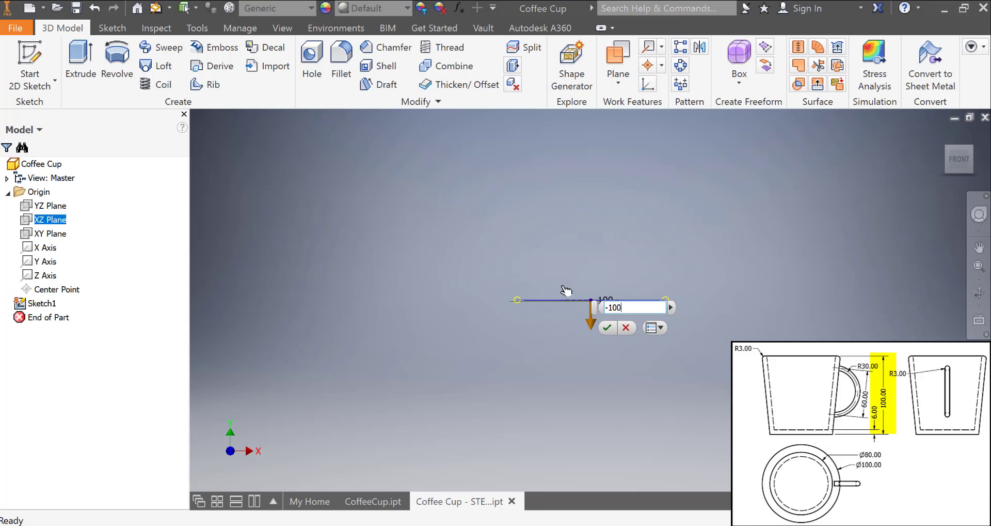
{"action": "left_click", "coordinate": [612, 327]}
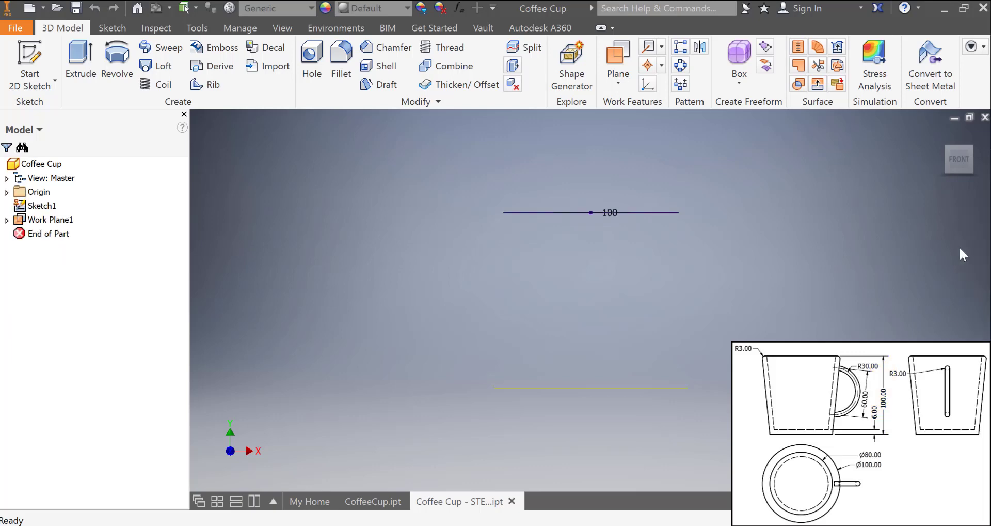
Step: Sketch an 80 mm diameter circle centred on the origin on the offset work plane and finish the sketch
{"action": "left_click", "coordinate": [961, 178]}
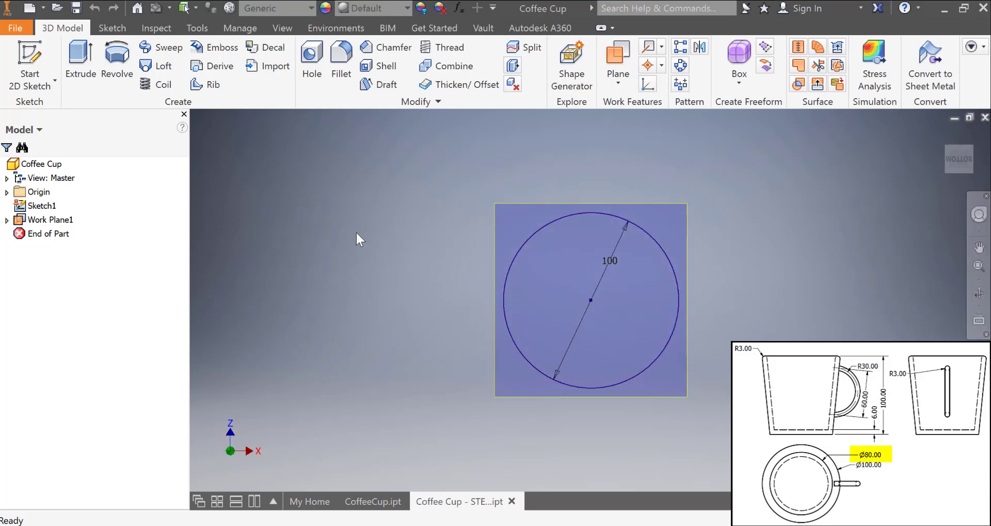
{"action": "left_click", "coordinate": [35, 58]}
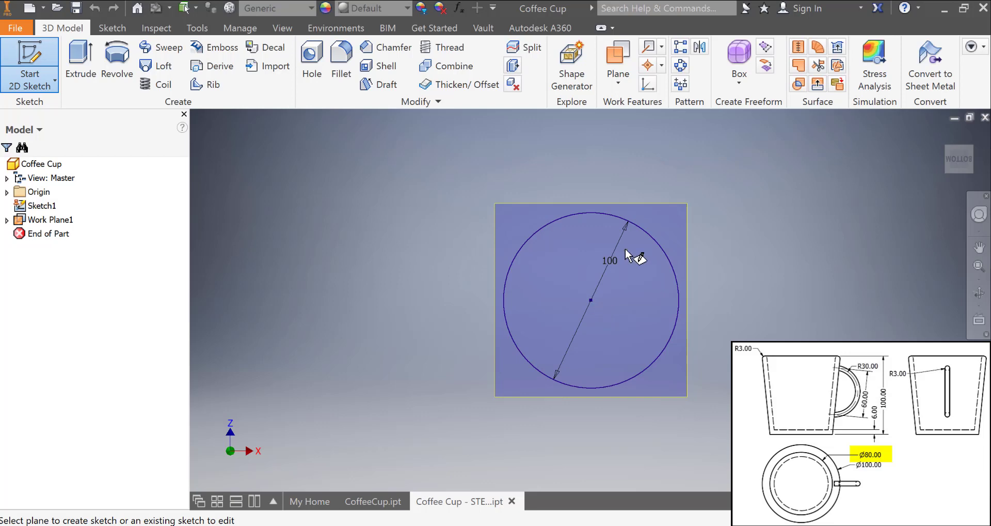
{"action": "left_click", "coordinate": [679, 222]}
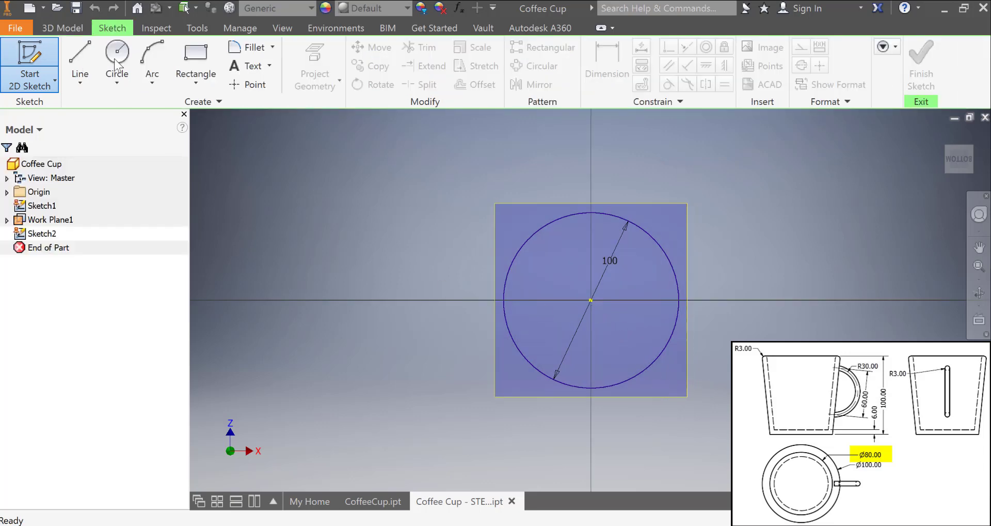
{"action": "left_click", "coordinate": [117, 63]}
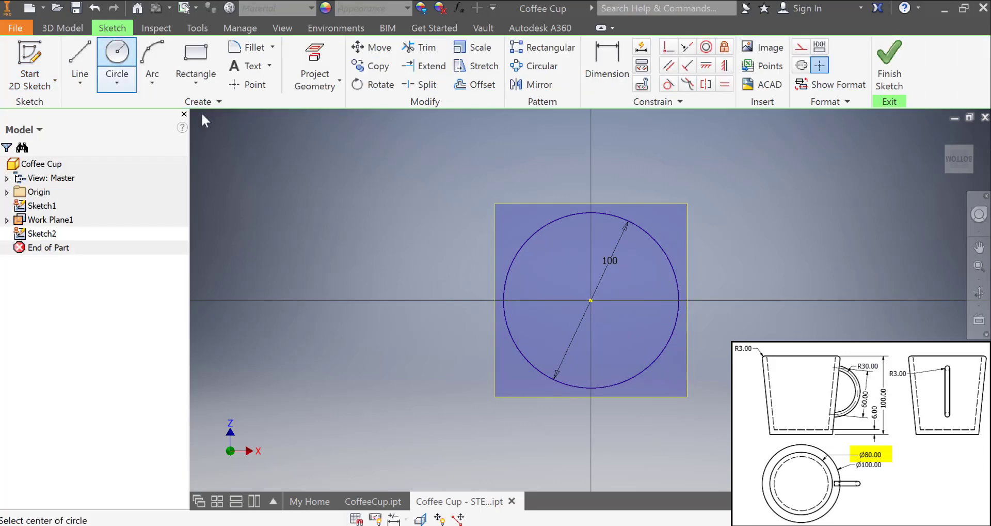
{"action": "left_click", "coordinate": [590, 301]}
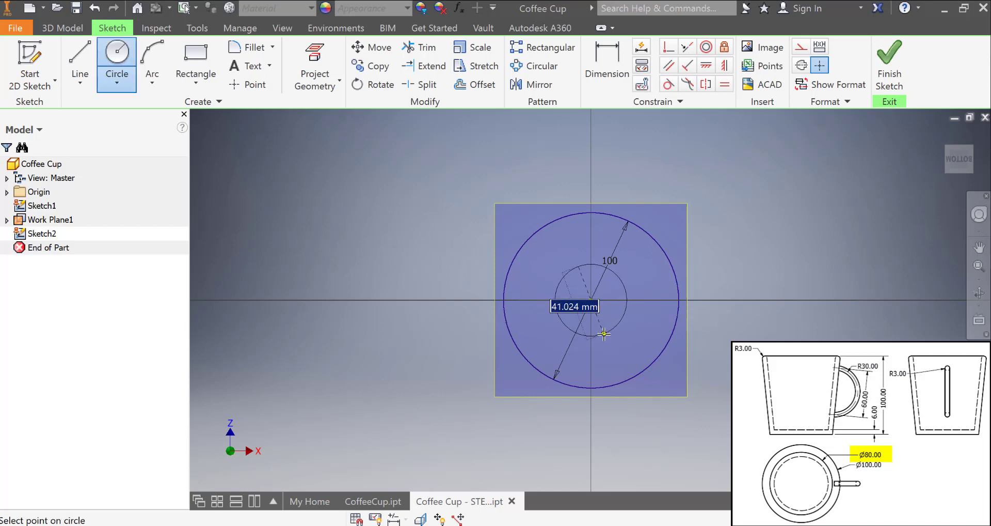
{"action": "type", "text": "80"}
{"action": "key", "text": "Return"}
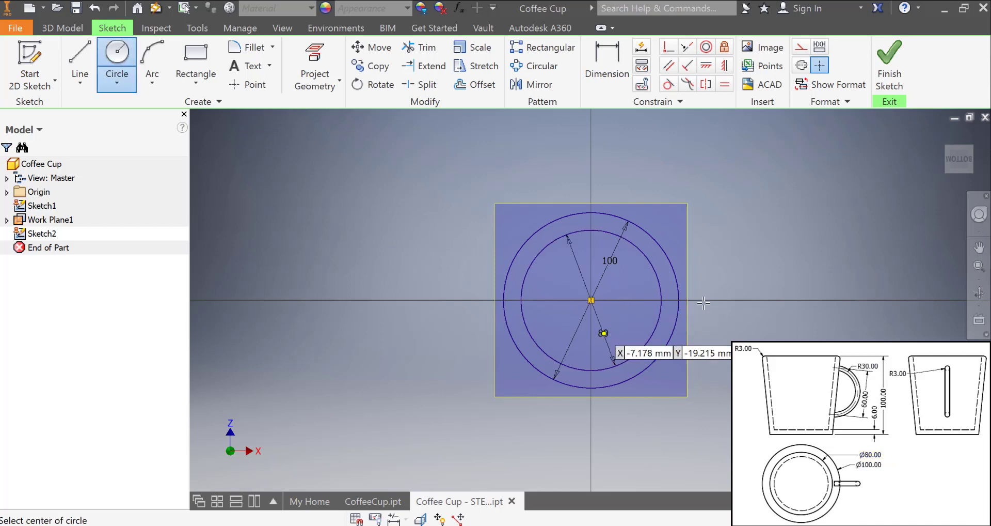
{"action": "left_click", "coordinate": [898, 77]}
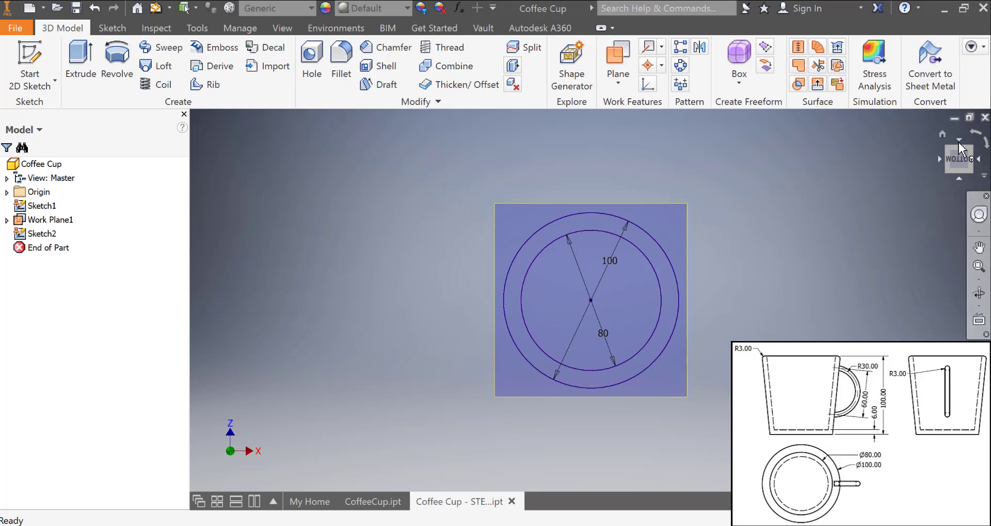
Step: Loft a solid from the 80 mm circle on the work plane to the 100 mm circle above it
{"action": "left_click", "coordinate": [959, 140]}
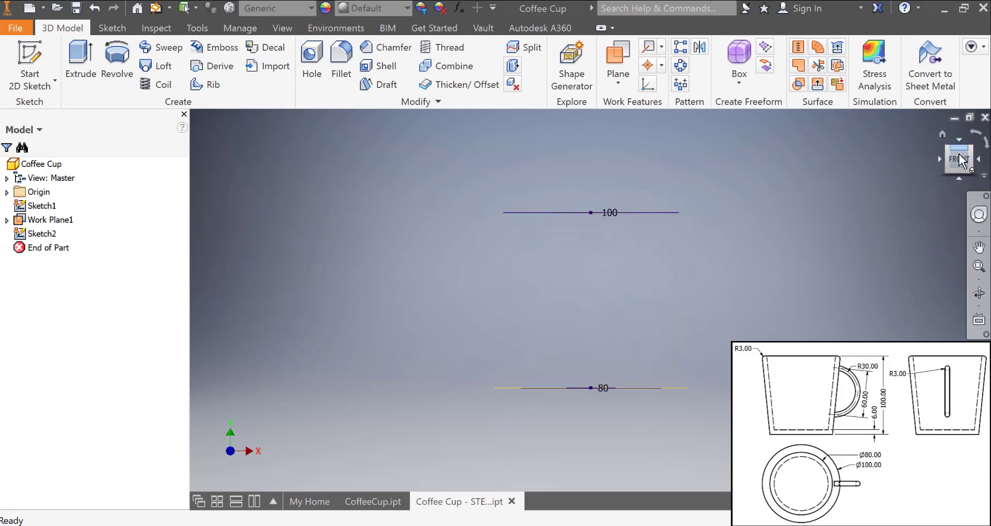
{"action": "left_click", "coordinate": [959, 150]}
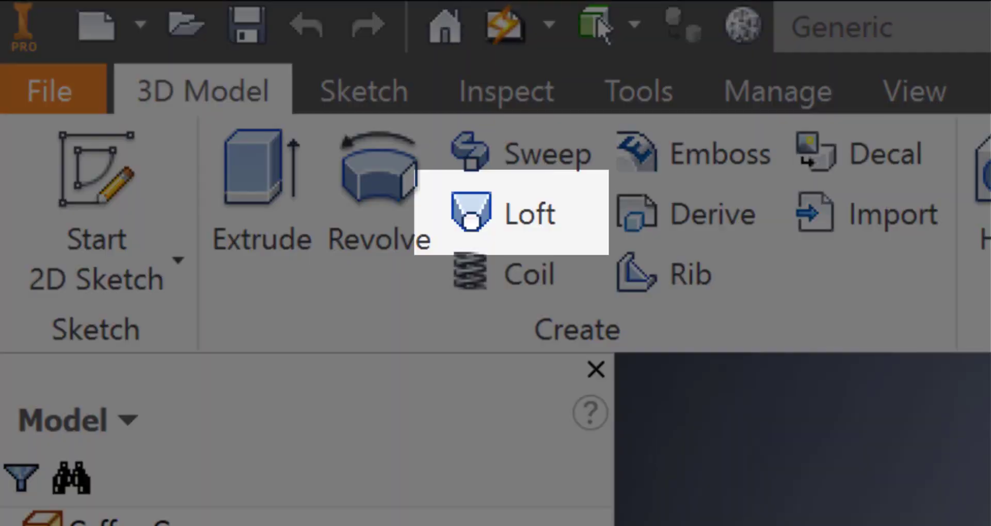
{"action": "left_click", "coordinate": [555, 224]}
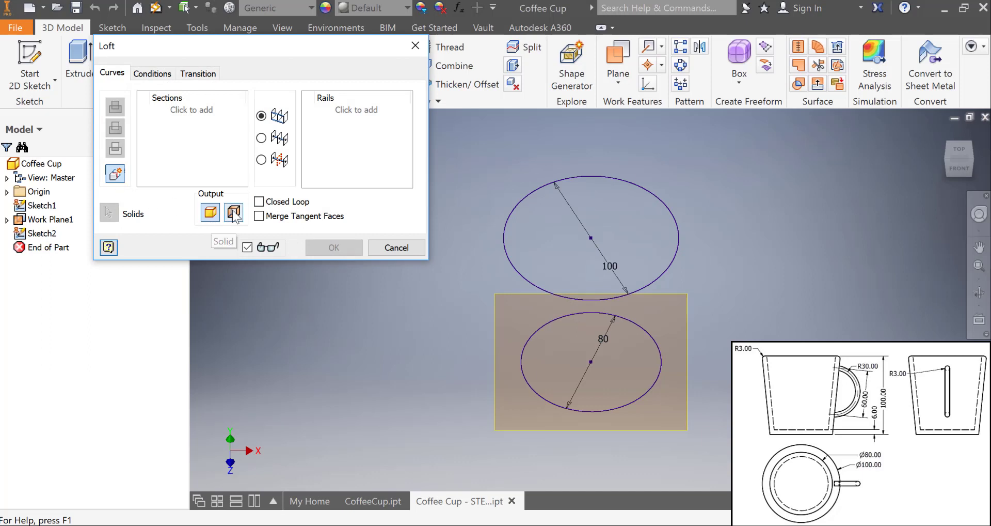
{"action": "left_click", "coordinate": [610, 408]}
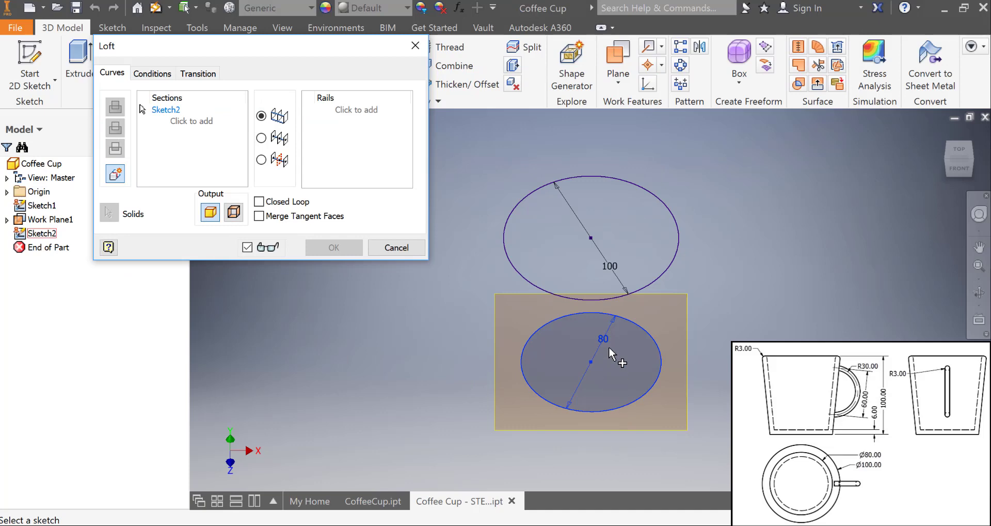
{"action": "left_click", "coordinate": [616, 298]}
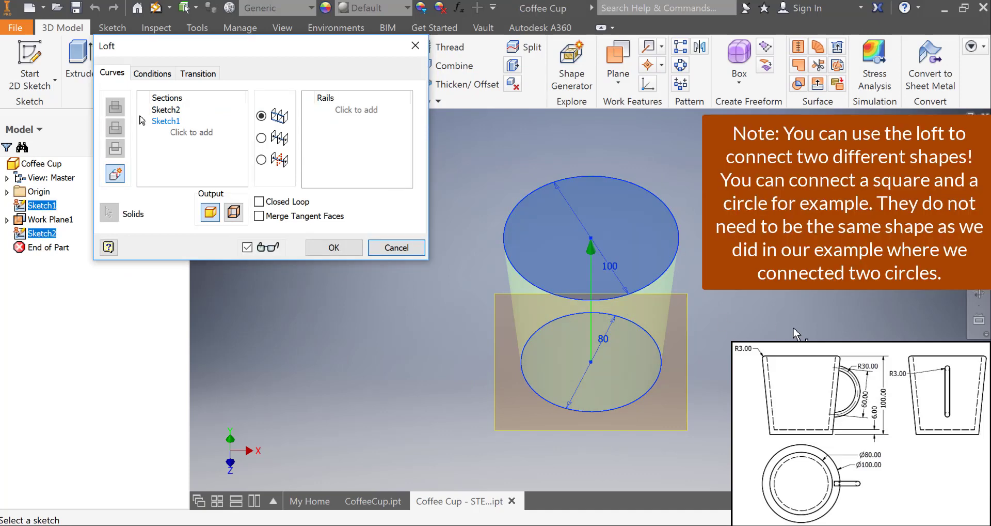
{"action": "left_click", "coordinate": [345, 251]}
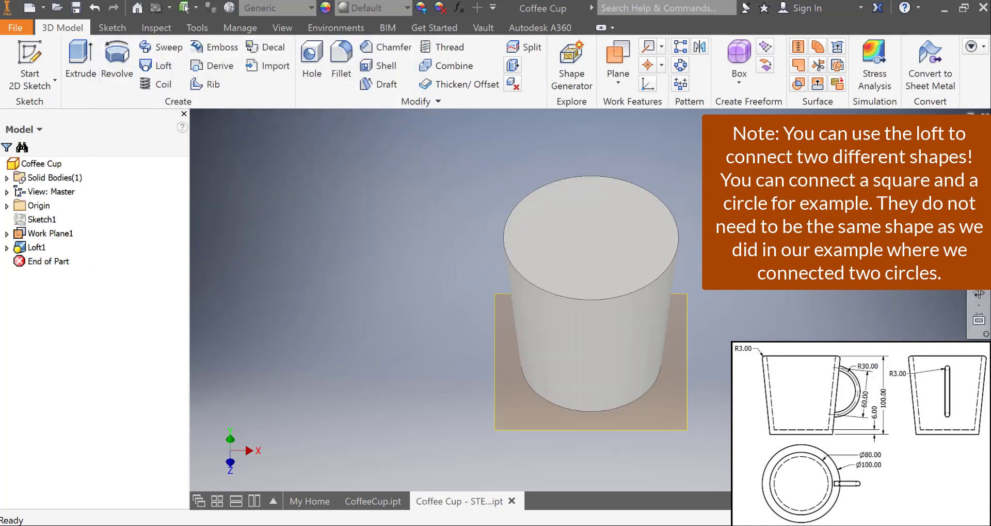
Step: Shell the lofted cup body inward with a thickness of 6 mm, removing its top face
{"action": "key", "text": "F5"}
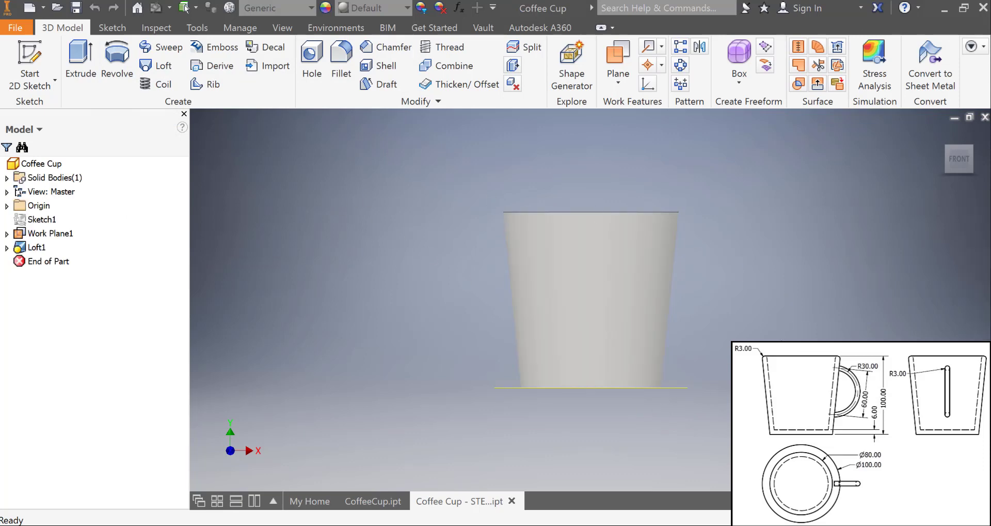
{"action": "left_click", "coordinate": [379, 66]}
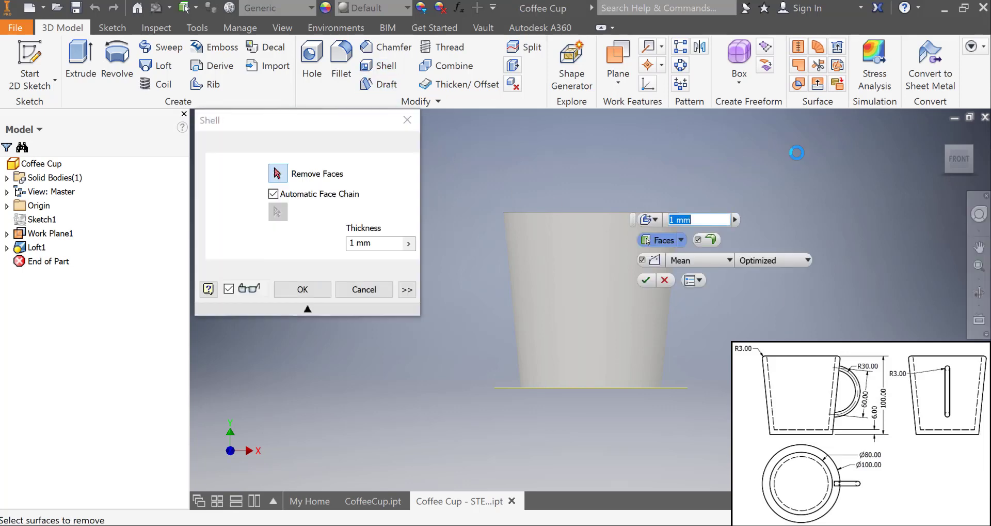
{"action": "left_click", "coordinate": [958, 148]}
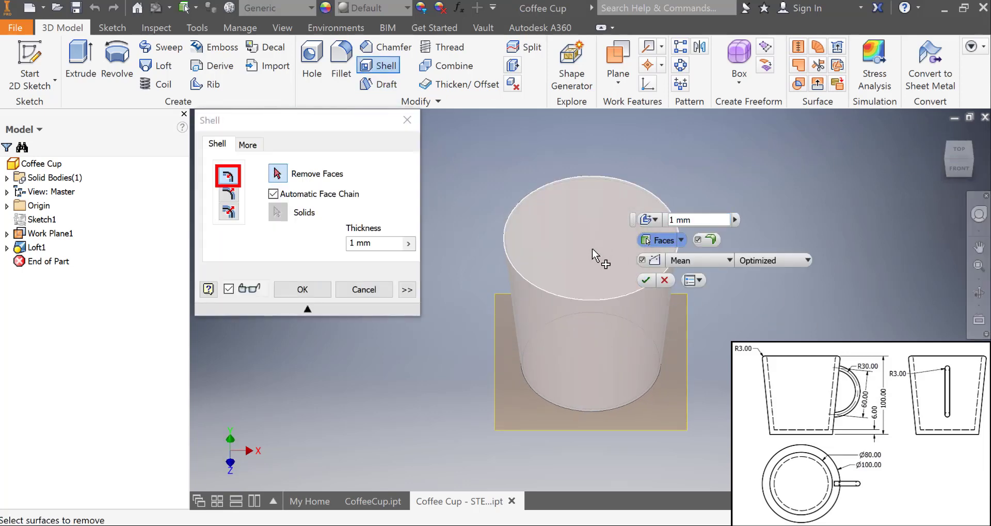
{"action": "left_click", "coordinate": [592, 229]}
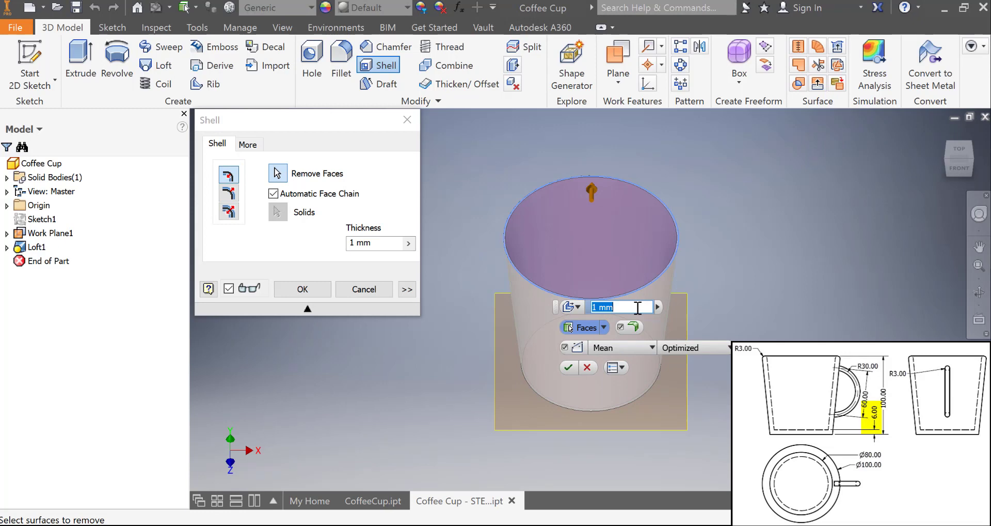
{"action": "type", "text": "6"}
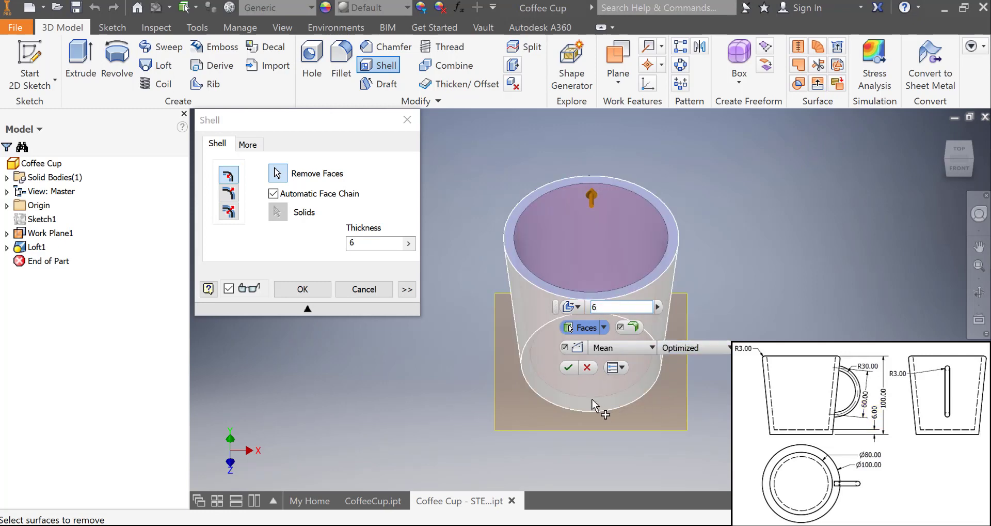
{"action": "left_click", "coordinate": [569, 367]}
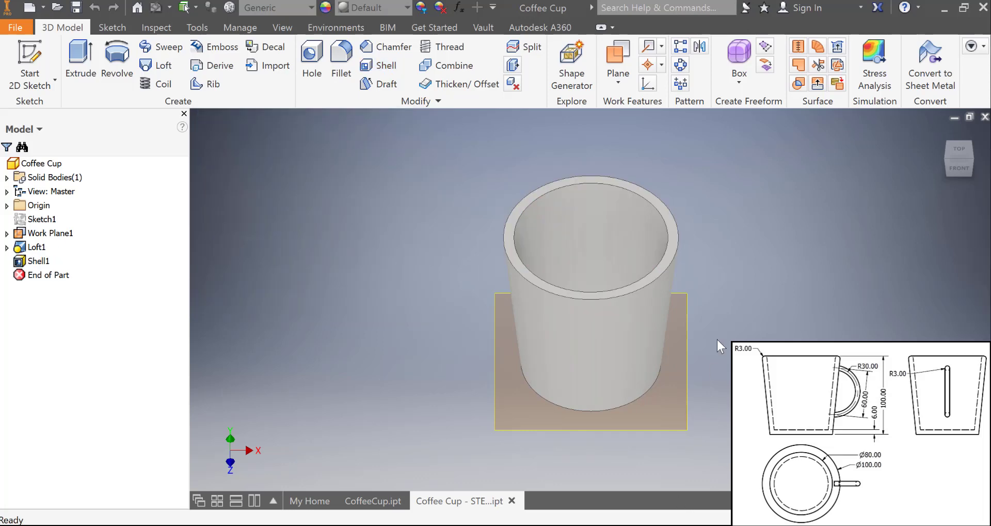
Step: Try creating a midplane between the work plane under the cup and the cup's top rim face
{"action": "left_click", "coordinate": [619, 88]}
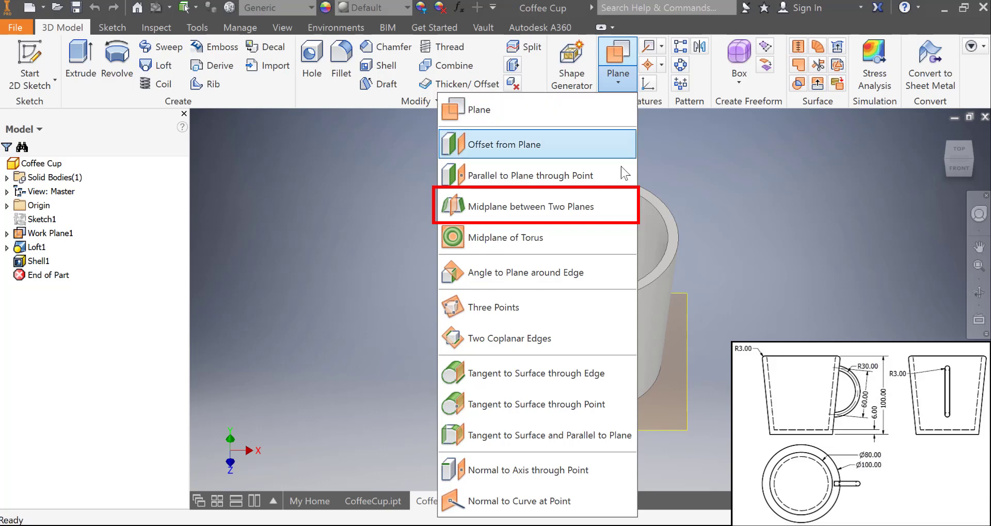
{"action": "left_click", "coordinate": [592, 213]}
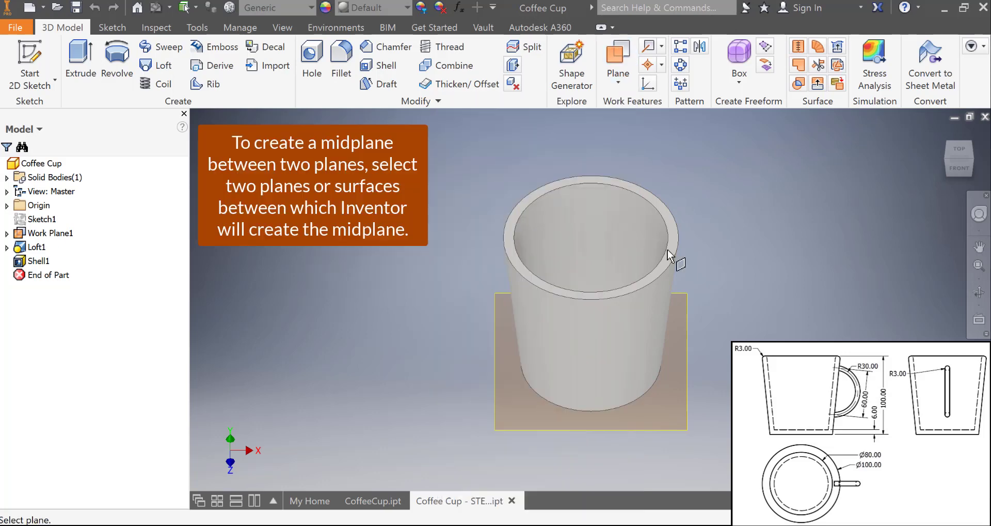
{"action": "left_click", "coordinate": [686, 325]}
{"action": "left_click", "coordinate": [686, 324]}
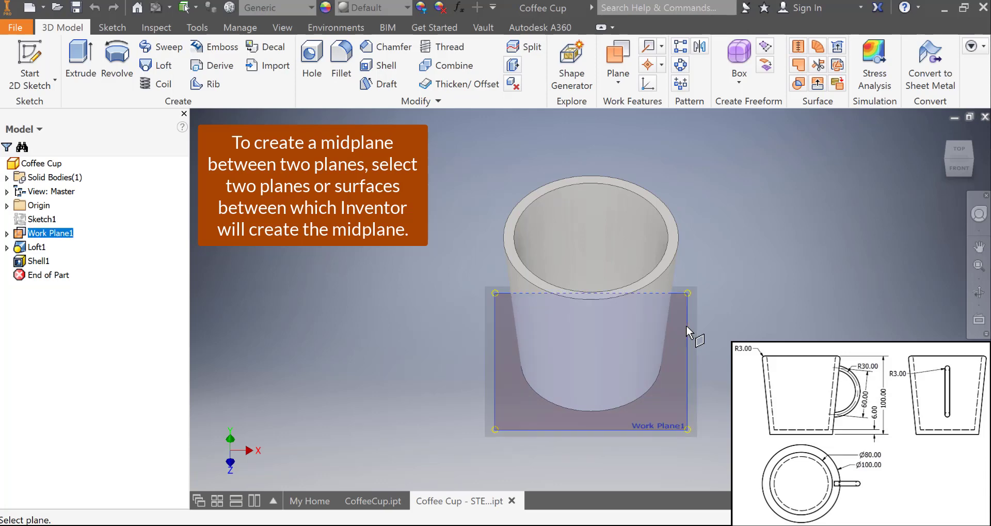
{"action": "left_click", "coordinate": [667, 248]}
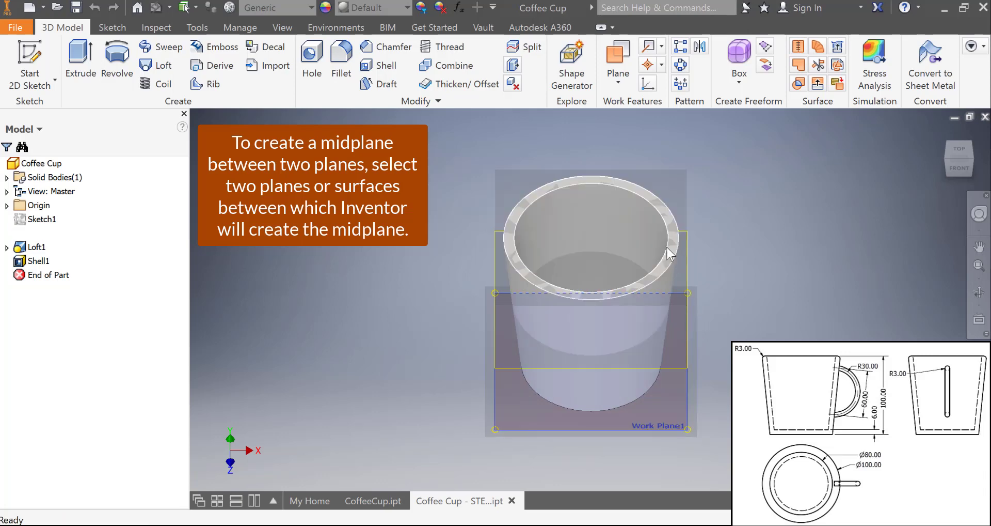
{"action": "left_click", "coordinate": [957, 168]}
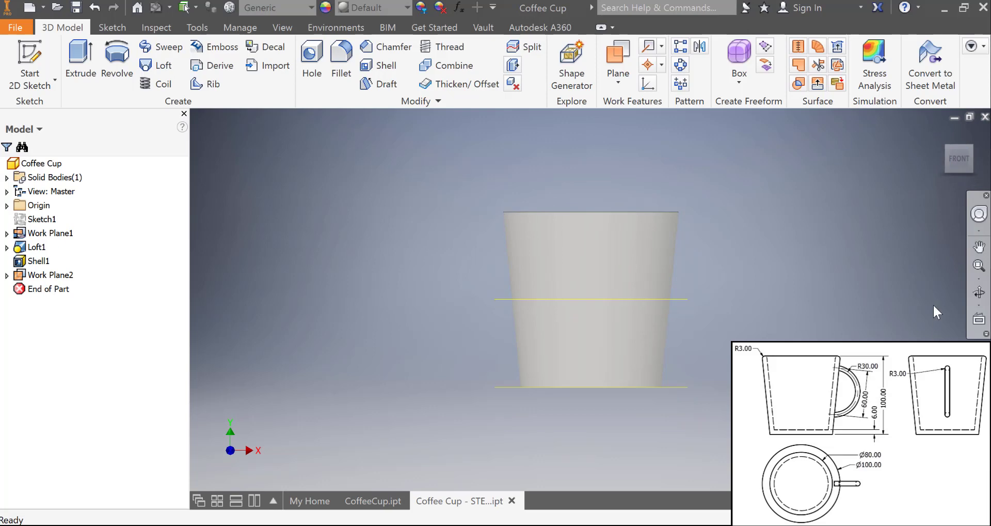
{"action": "key", "text": "ctrl+z"}
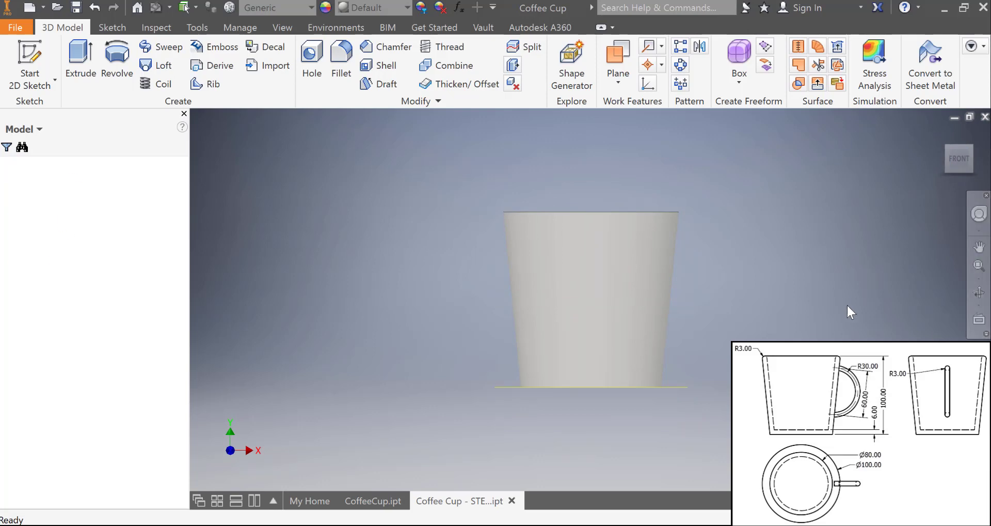
{"action": "left_click", "coordinate": [955, 148]}
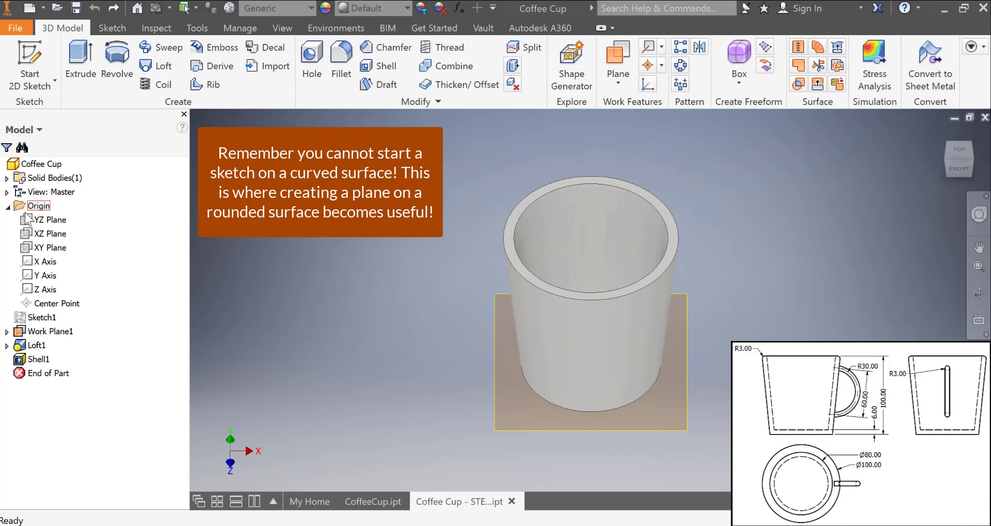
Step: Make the origin YZ plane visible and start a 2D sketch on it
{"action": "right_click", "coordinate": [60, 222]}
{"action": "left_click", "coordinate": [89, 303]}
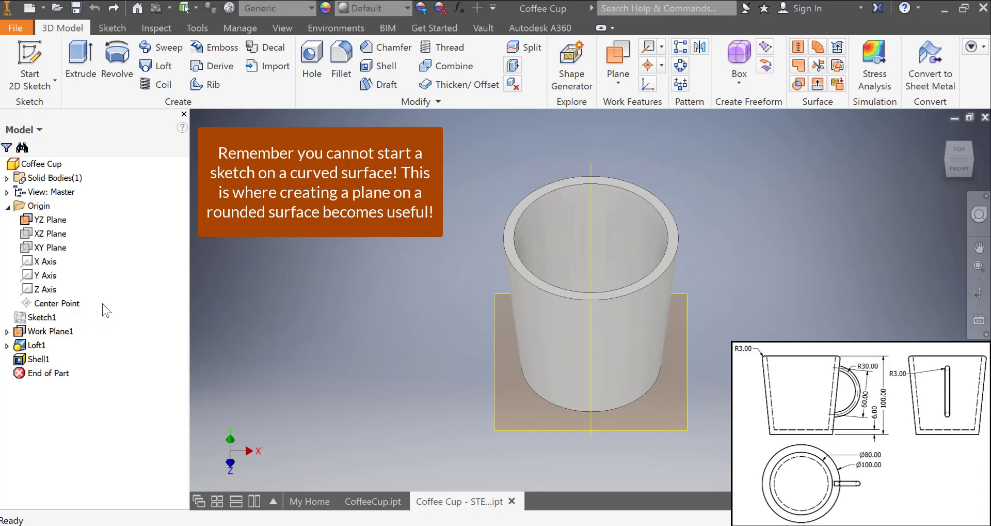
{"action": "left_click", "coordinate": [937, 158]}
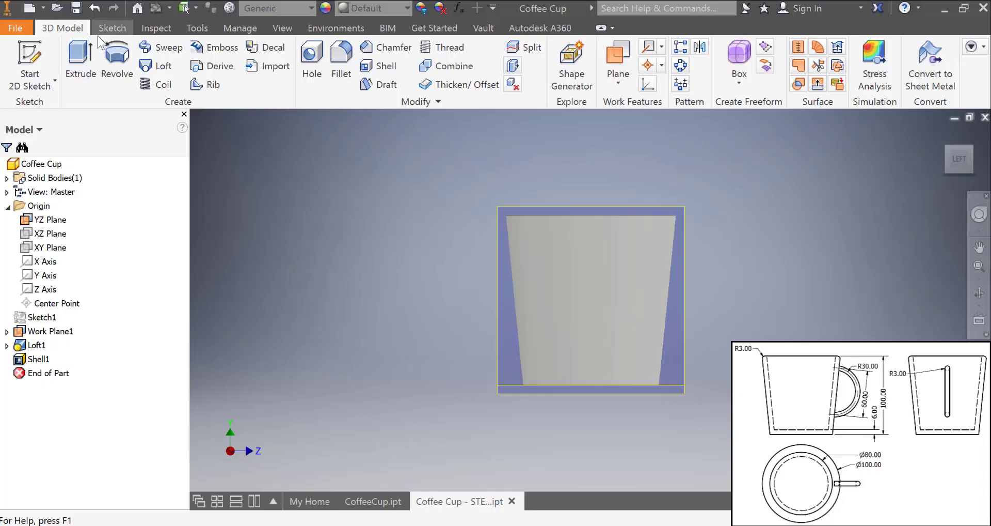
{"action": "left_click", "coordinate": [29, 57]}
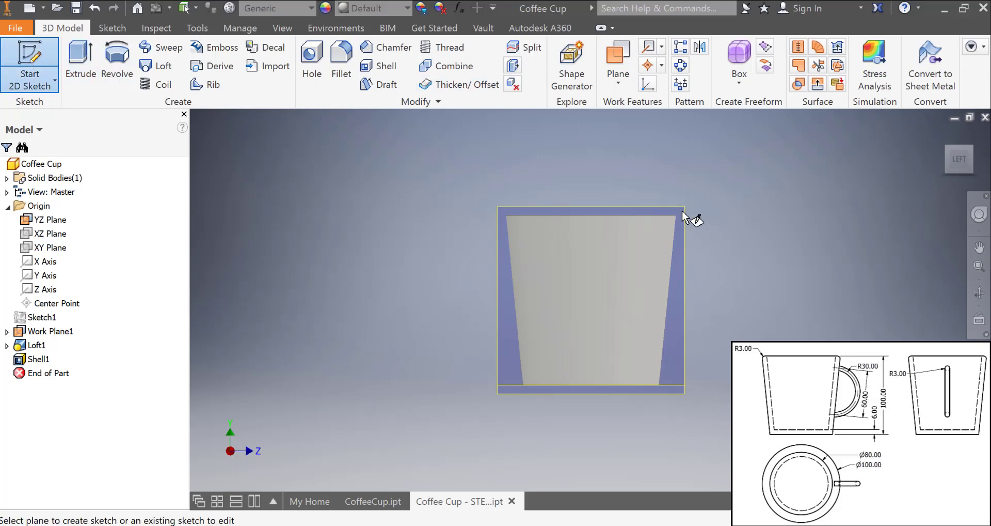
{"action": "left_click", "coordinate": [637, 207]}
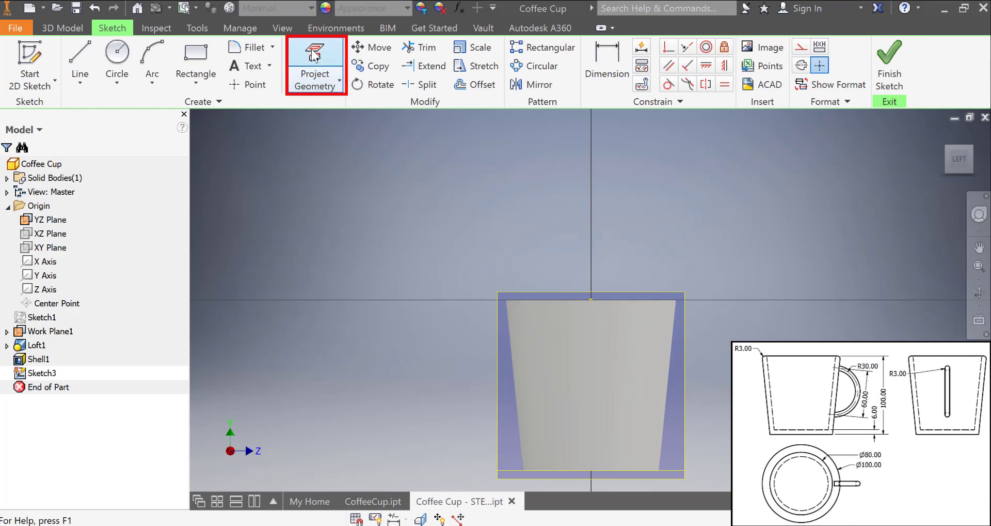
Step: Project the cup's slanted outer wall edge on the +Z side into the sketch and finish the sketch
{"action": "left_click", "coordinate": [318, 56]}
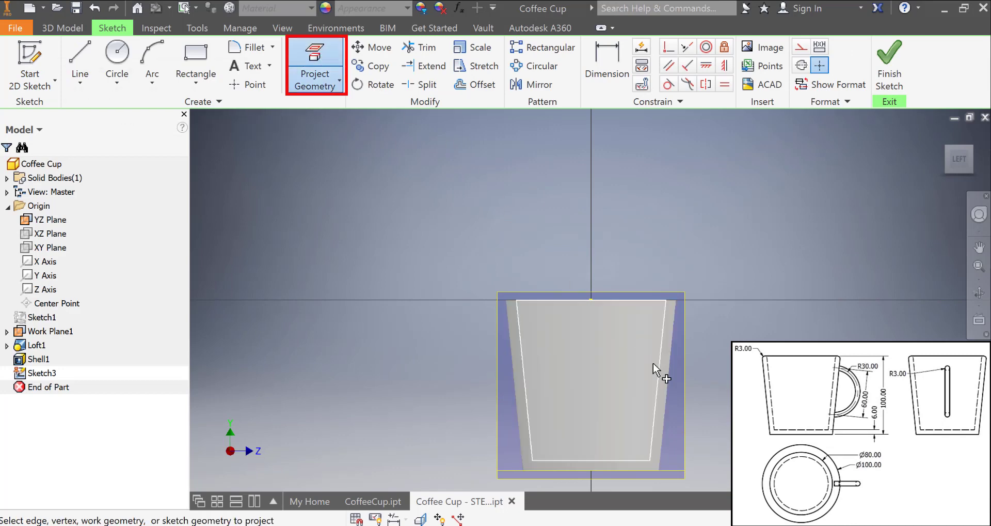
{"action": "left_click", "coordinate": [670, 367]}
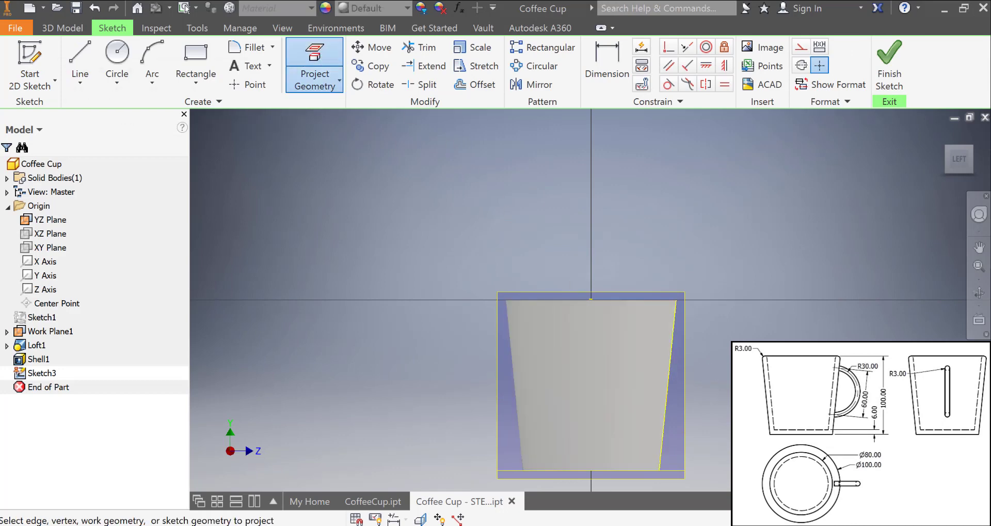
{"action": "left_click", "coordinate": [898, 62]}
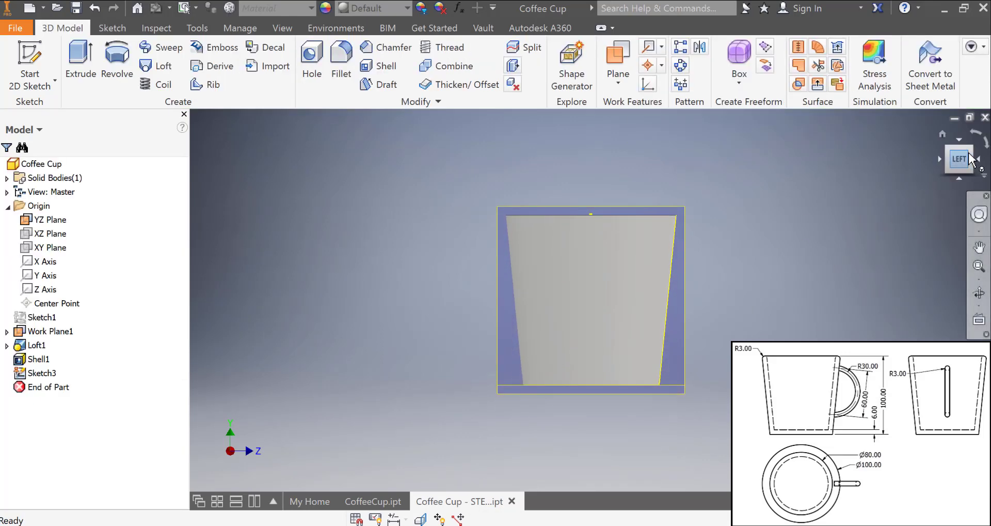
Step: Create a work plane at 90 degrees to the YZ plane around the projected slanted wall line
{"action": "left_click", "coordinate": [942, 133]}
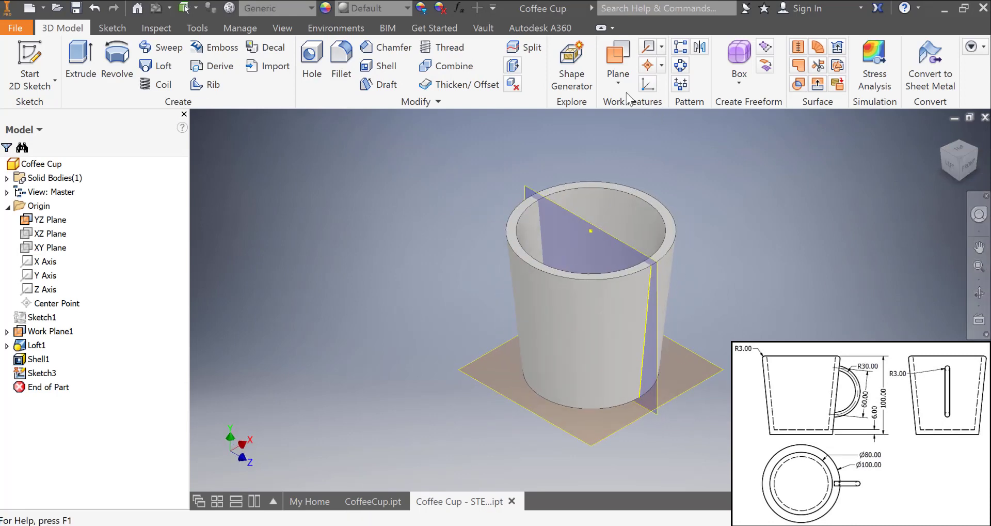
{"action": "left_click", "coordinate": [619, 80]}
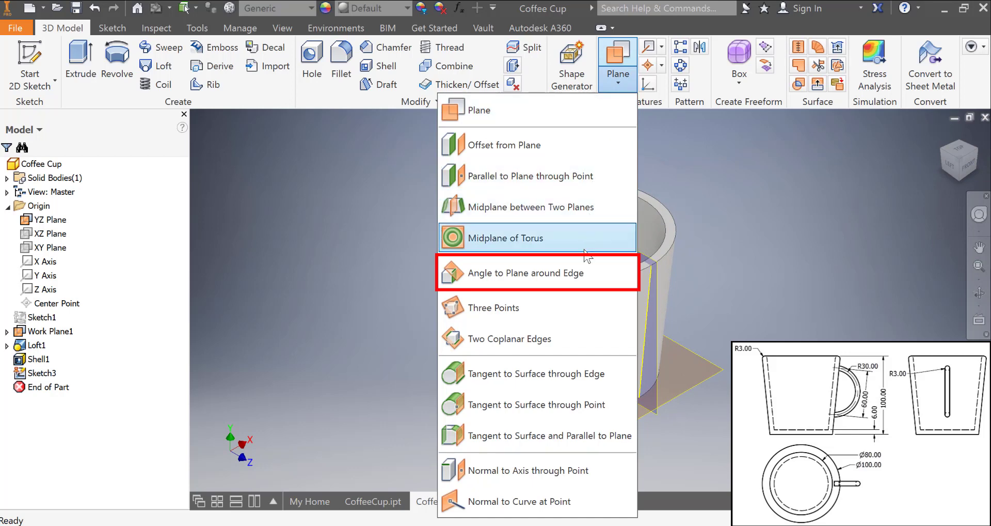
{"action": "left_click", "coordinate": [584, 269]}
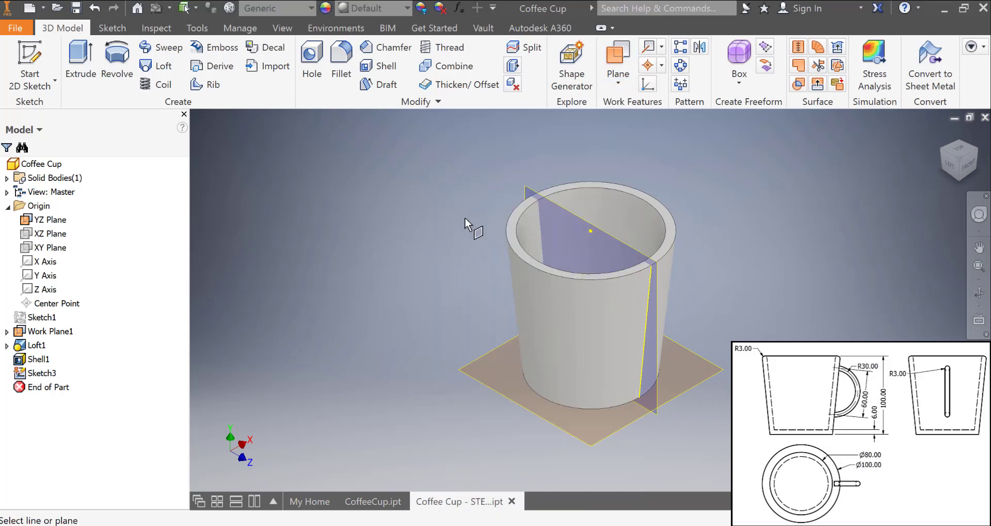
{"action": "left_click", "coordinate": [537, 199]}
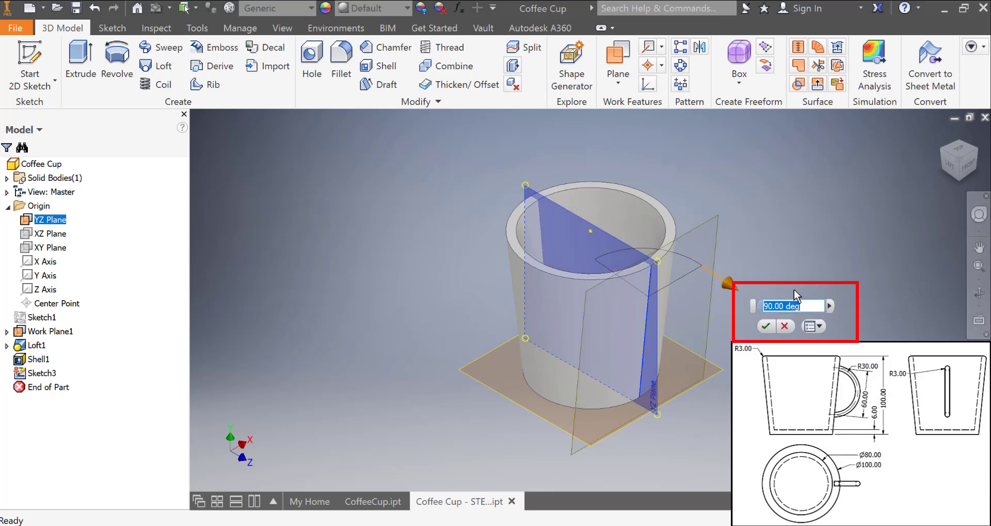
{"action": "left_click", "coordinate": [955, 150]}
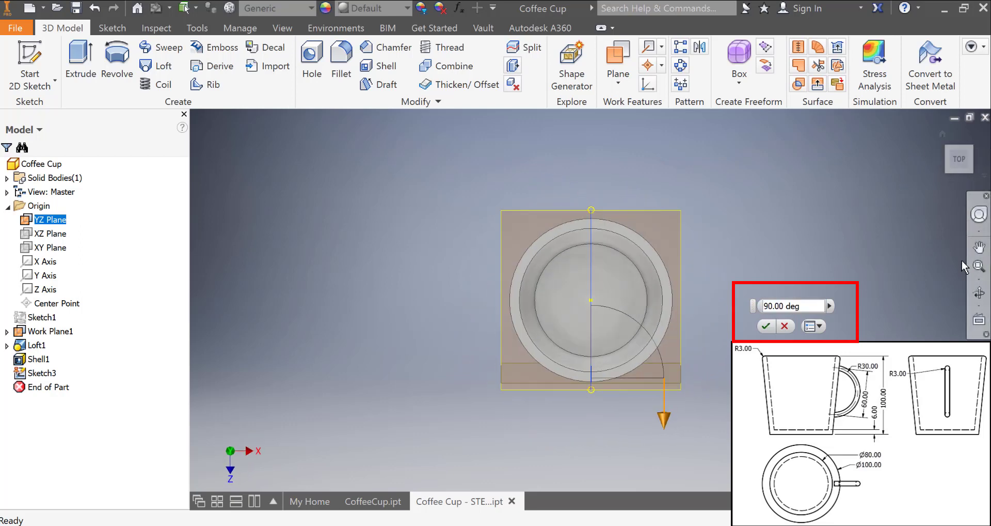
{"action": "left_click", "coordinate": [764, 326]}
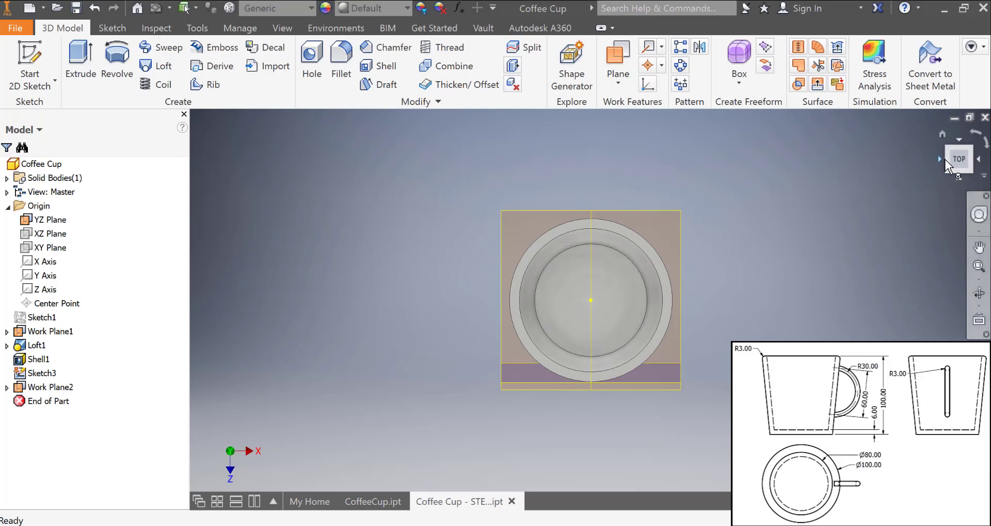
Step: Hide the origin YZ plane and the work plane under the cup's base
{"action": "left_click", "coordinate": [958, 178]}
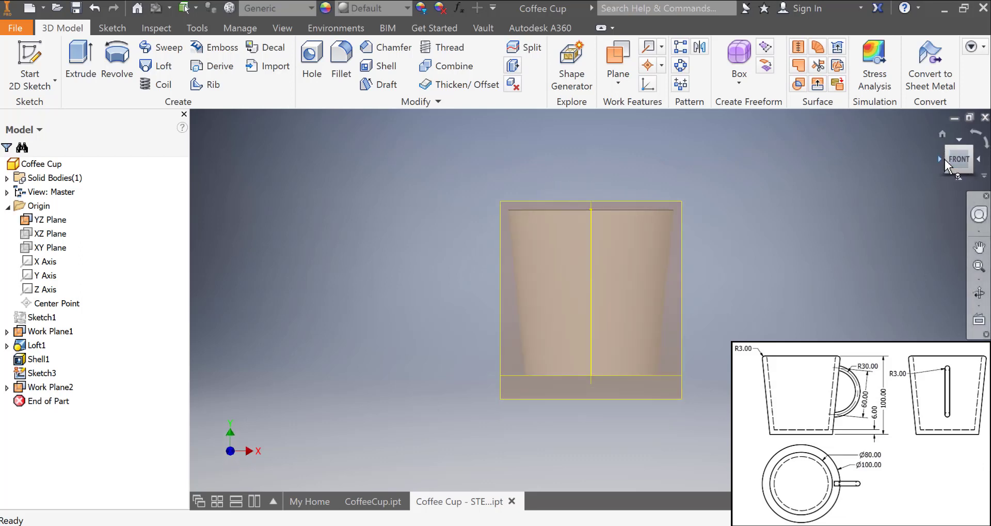
{"action": "left_click", "coordinate": [941, 158]}
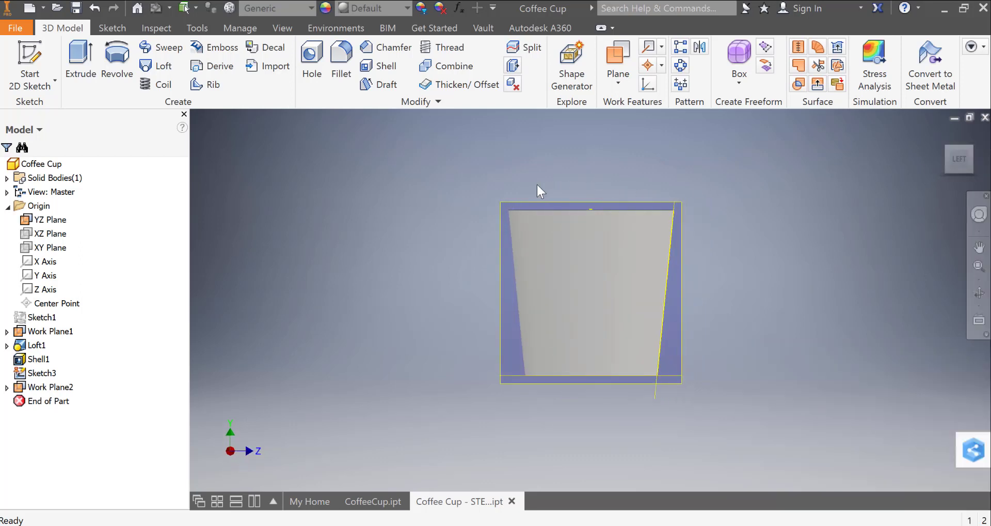
{"action": "right_click", "coordinate": [504, 203]}
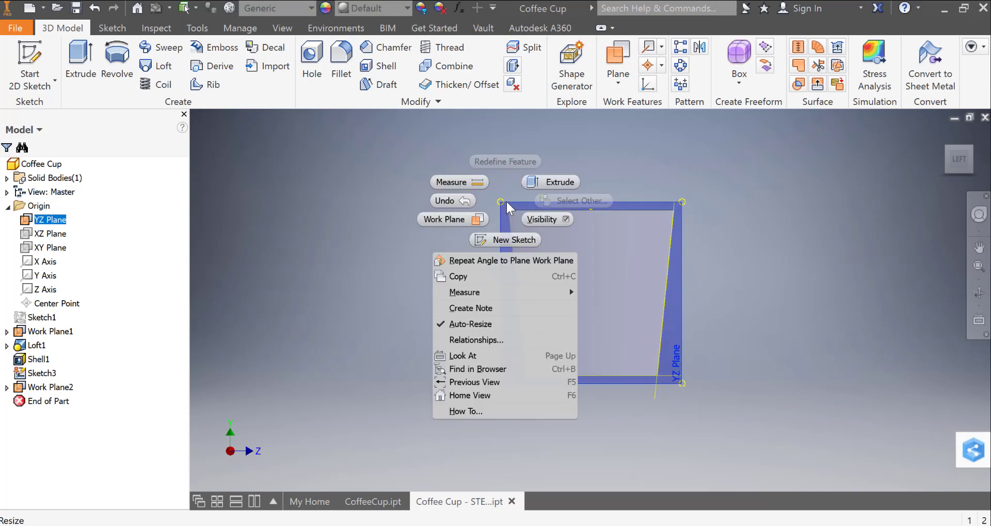
{"action": "left_click", "coordinate": [541, 217]}
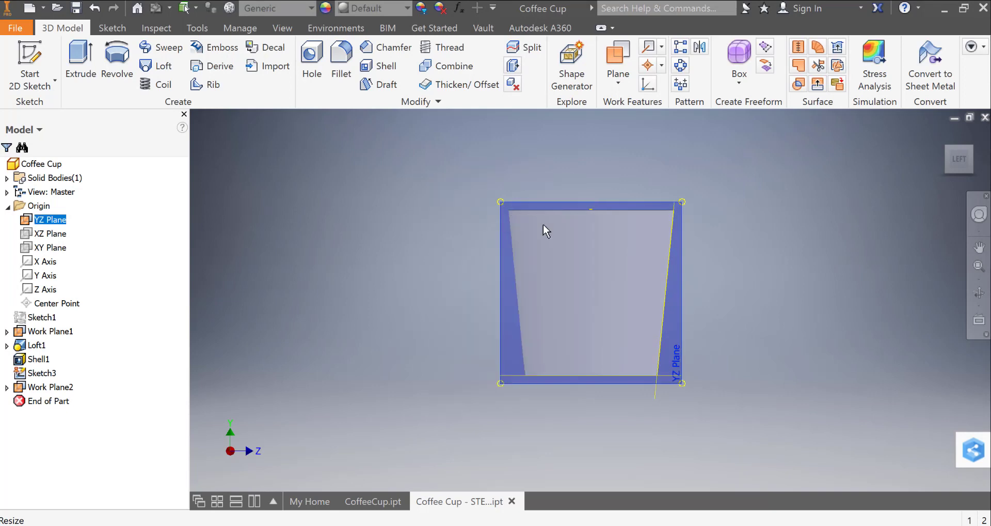
{"action": "right_click", "coordinate": [506, 373]}
{"action": "left_click", "coordinate": [540, 395]}
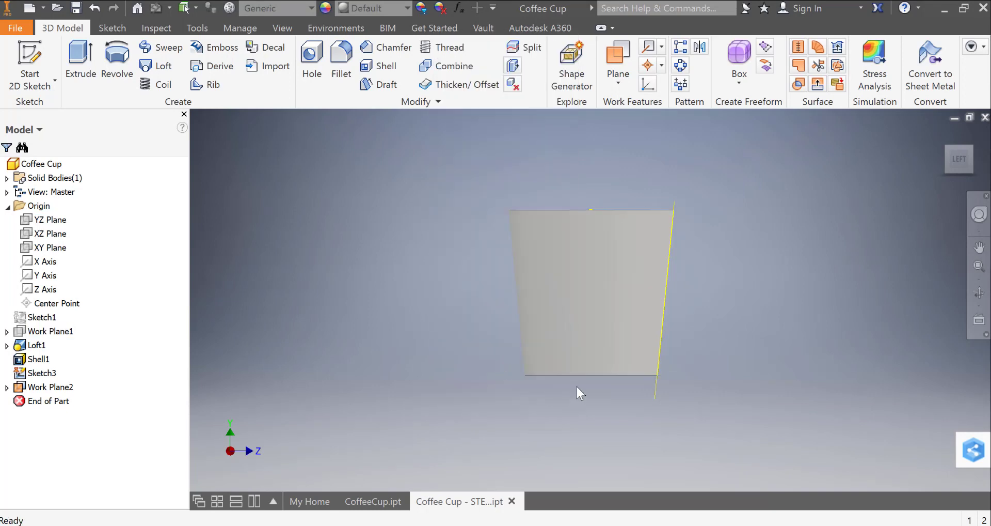
{"action": "left_click", "coordinate": [978, 160]}
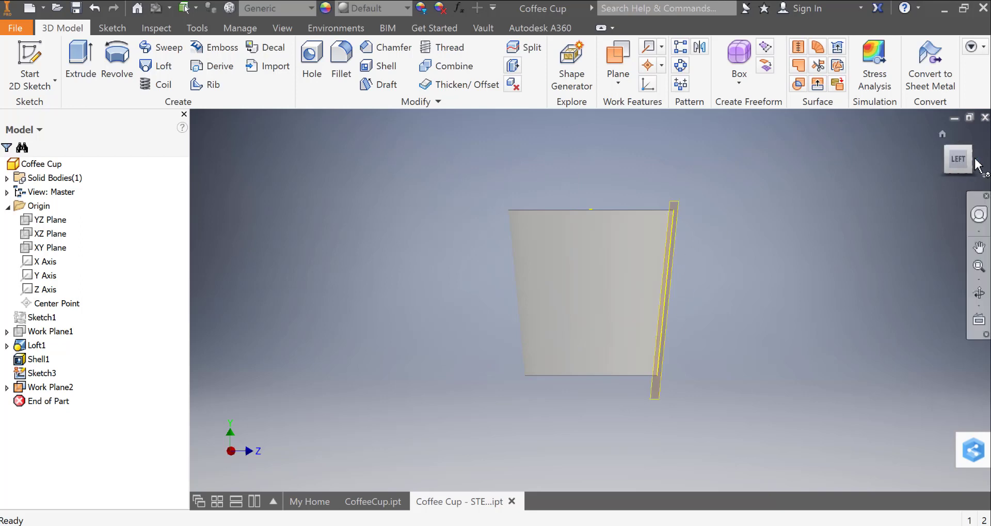